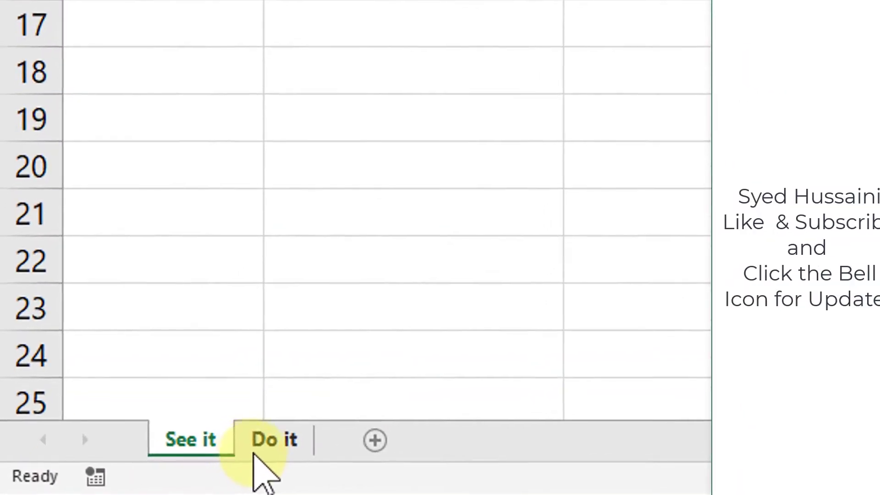
# Step: Switch between the Do it and See it sheets, ending on the See it employee table
pyautogui.click(80, 479)
pyautogui.click(65, 481)
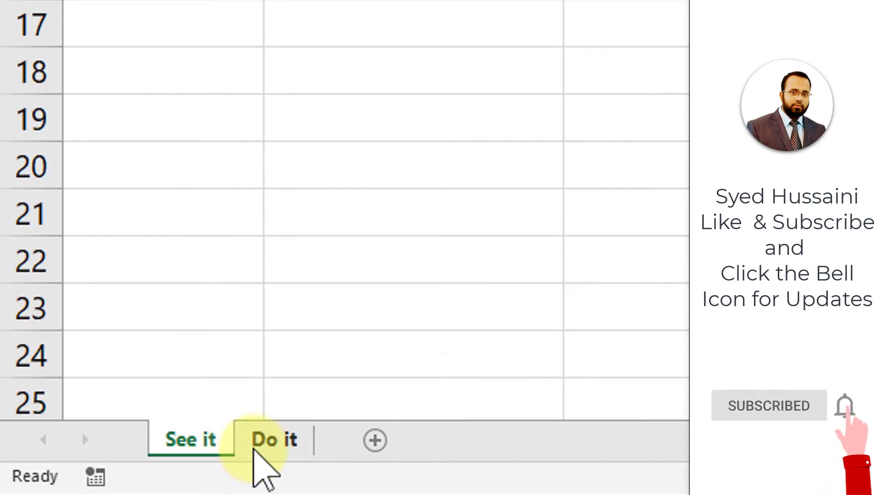
pyautogui.click(253, 452)
pyautogui.click(191, 440)
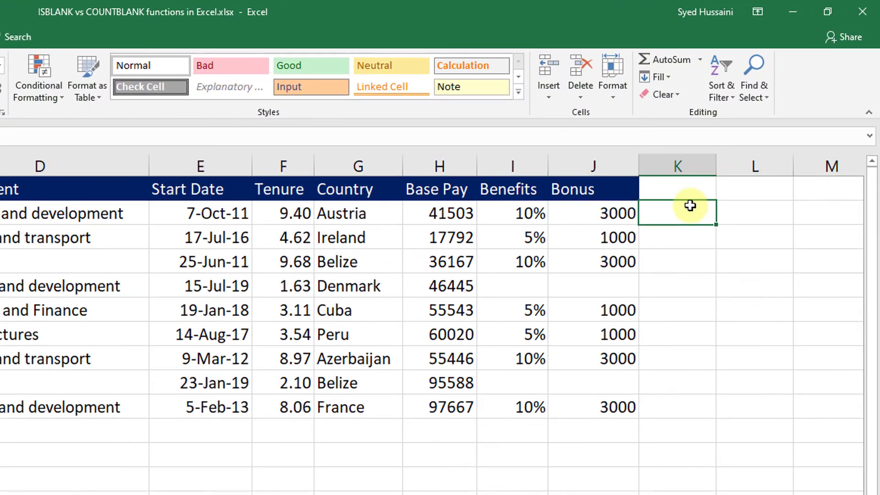
# Step: Enter =ISBLANK(I2) in K2 and fill it down to K10
pyautogui.write('=is')
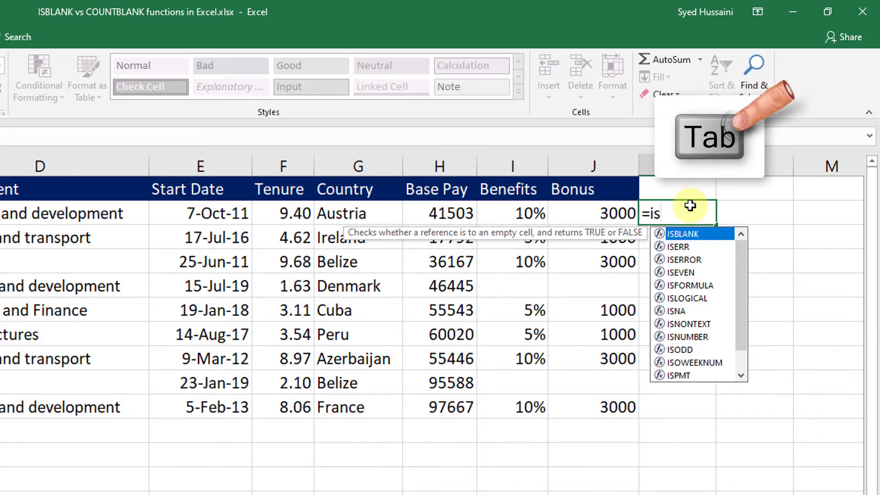
pyautogui.press('Tab')
pyautogui.click(505, 215)
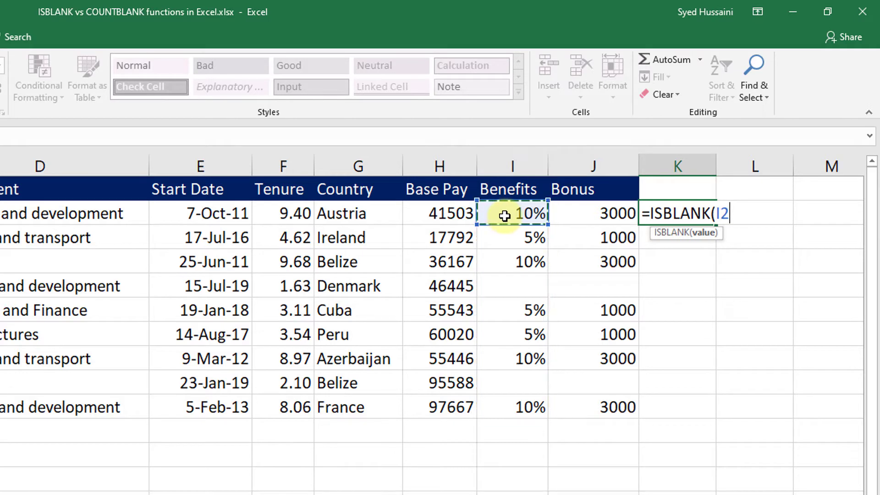
pyautogui.write(')')
pyautogui.press('Return')
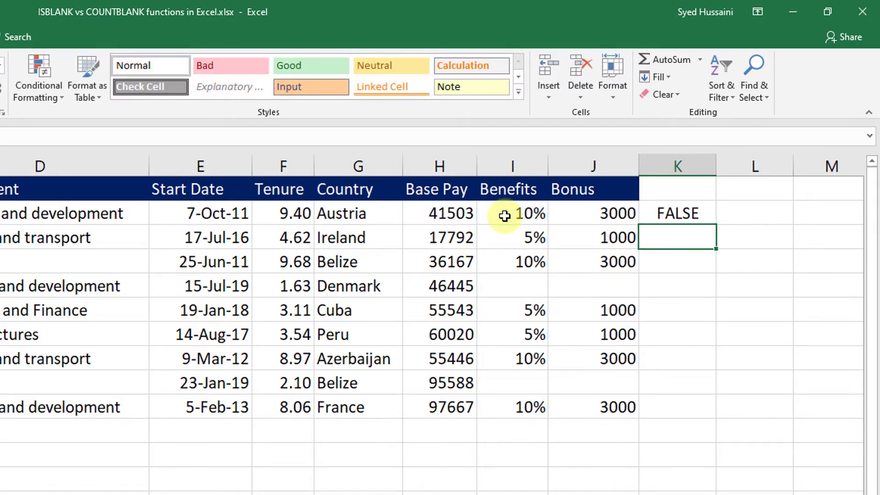
pyautogui.click(688, 214)
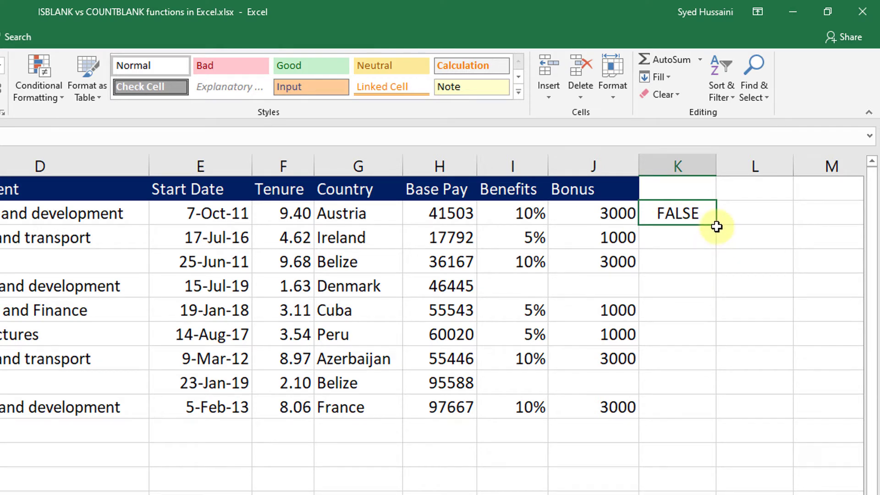
pyautogui.moveTo(716, 226); pyautogui.dragTo(719, 414)
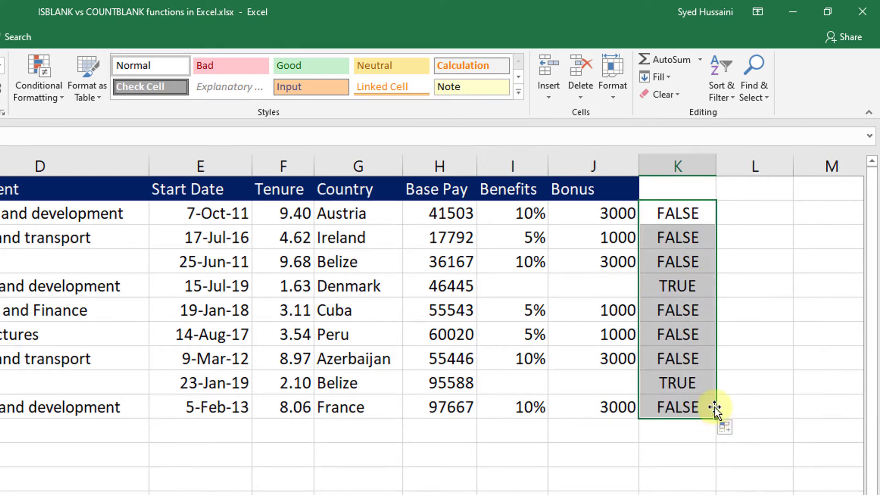
# Step: Compare Benefits values with their ISBLANK results, confirming empty row 5 gives TRUE
pyautogui.moveTo(510, 220); pyautogui.dragTo(544, 265)
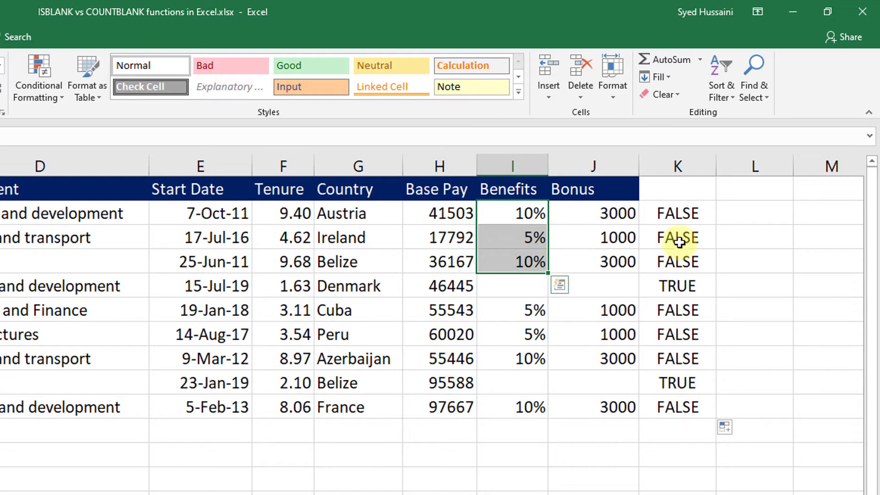
pyautogui.click(669, 197)
pyautogui.moveTo(672, 208); pyautogui.dragTo(677, 255)
pyautogui.click(502, 283)
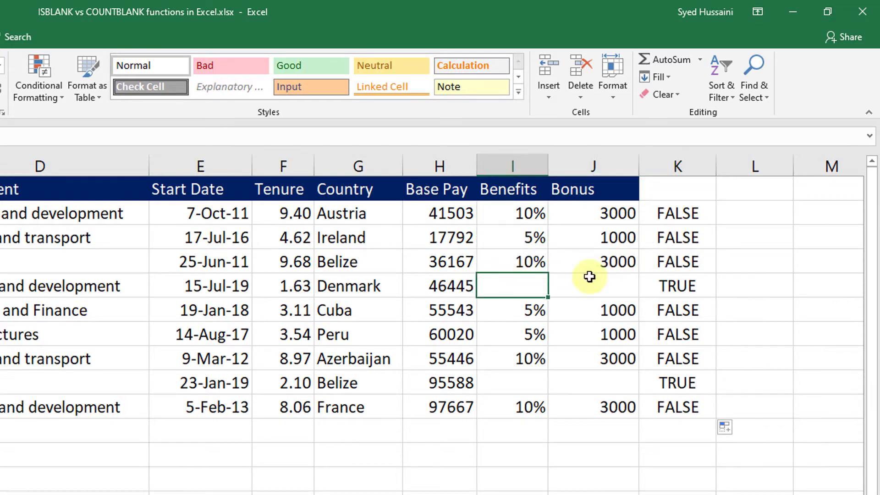
pyautogui.click(666, 283)
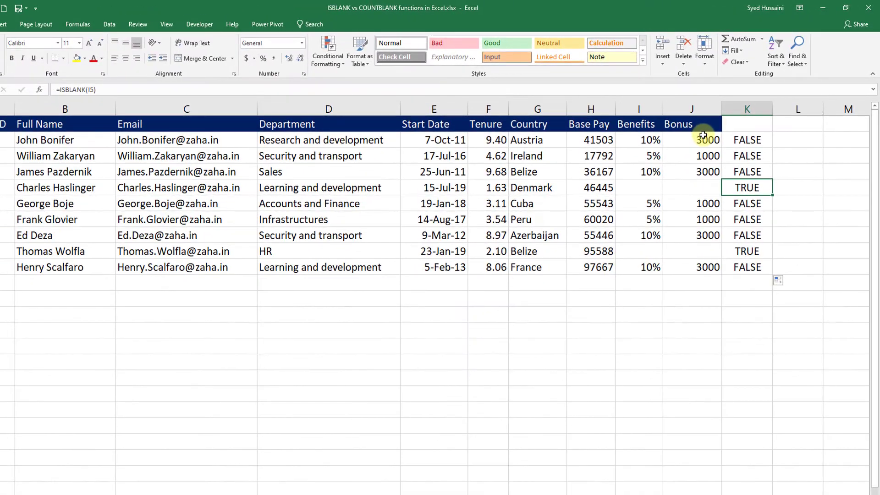
# Step: Fill the ISBLANK checks from column K across into column L for Bonus
pyautogui.click(702, 135)
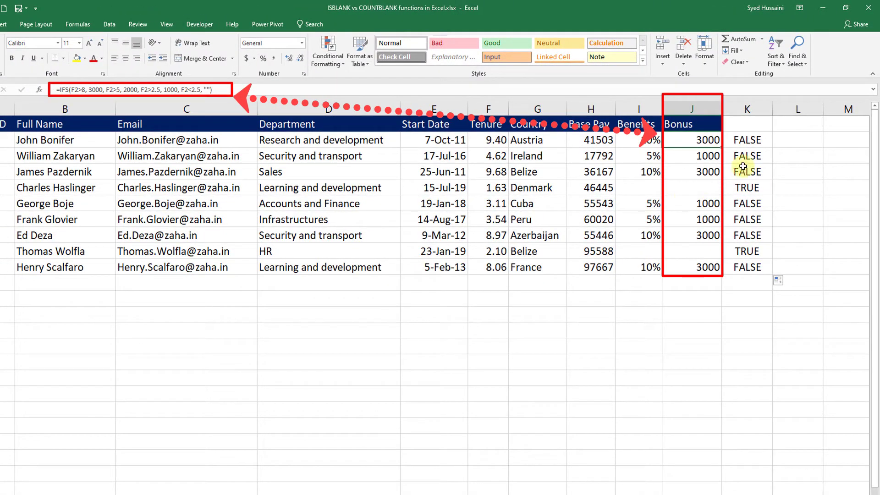
pyautogui.moveTo(745, 137); pyautogui.dragTo(759, 263)
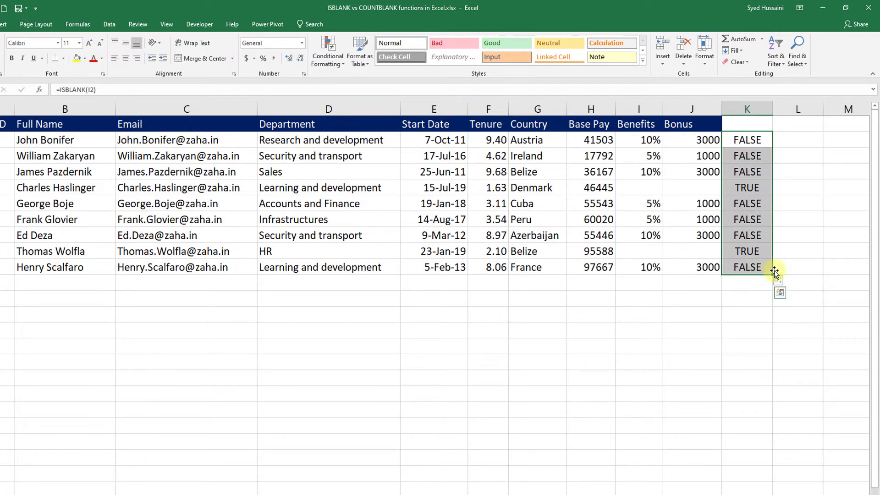
pyautogui.moveTo(774, 272); pyautogui.dragTo(798, 271)
# Step: Compare J5's IFS formula with L5's ISBLANK(J5) returning FALSE, then select K2:L10
pyautogui.moveTo(796, 140); pyautogui.dragTo(800, 268)
pyautogui.click(678, 189)
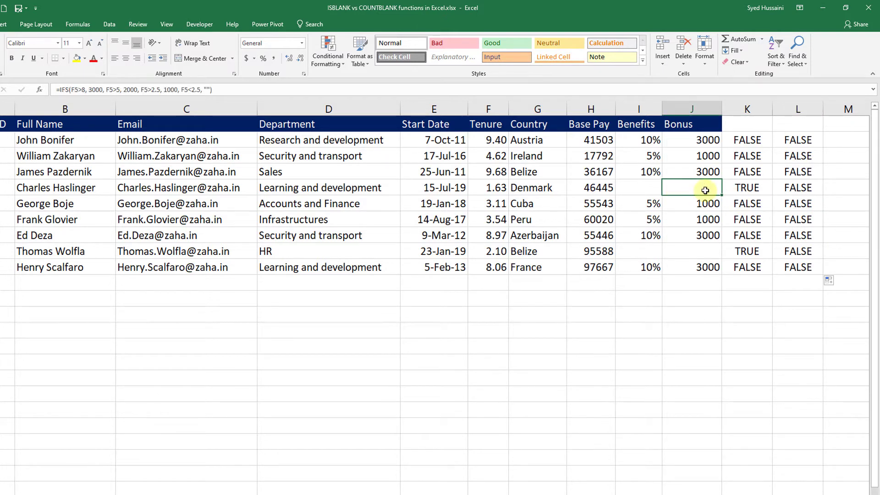
pyautogui.click(799, 190)
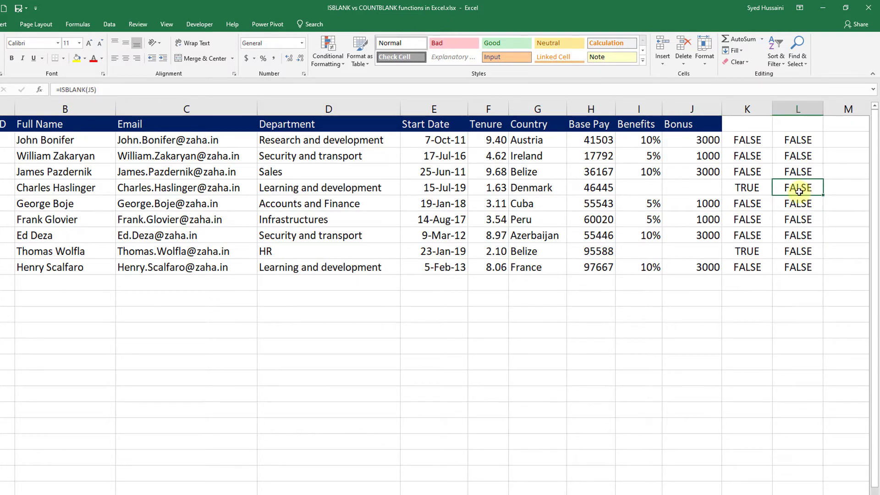
pyautogui.doubleClick(798, 191)
pyautogui.press('Escape')
pyautogui.moveTo(744, 141); pyautogui.dragTo(800, 268)
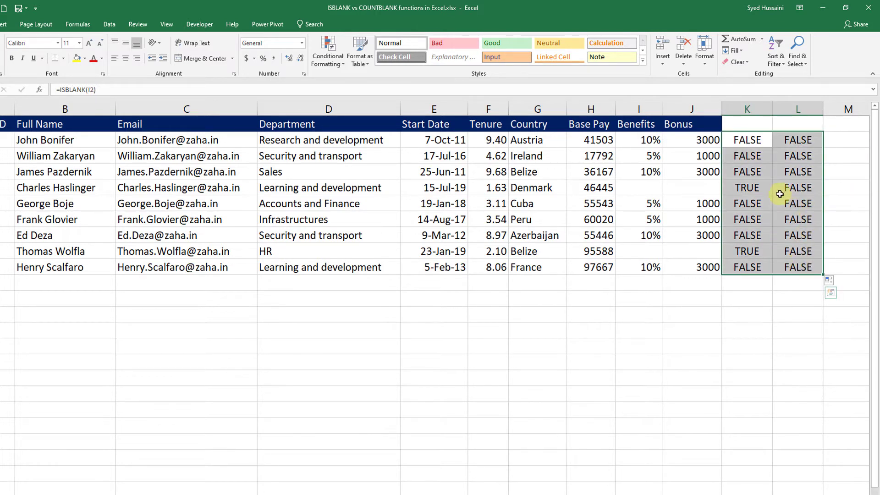
# Step: Clear the ISBLANK results and enter =COUNTBLANK(J:J) in L3, returning 1048568
pyautogui.press('Delete')
pyautogui.click(778, 154)
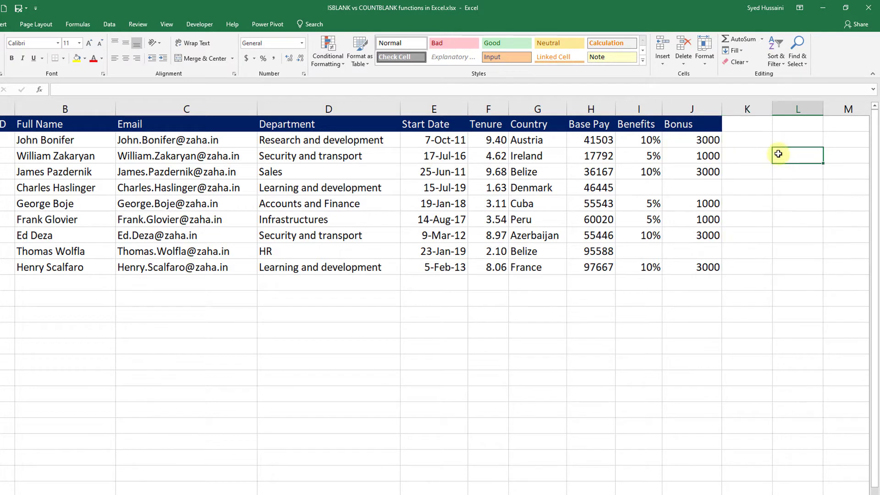
pyautogui.write('=')
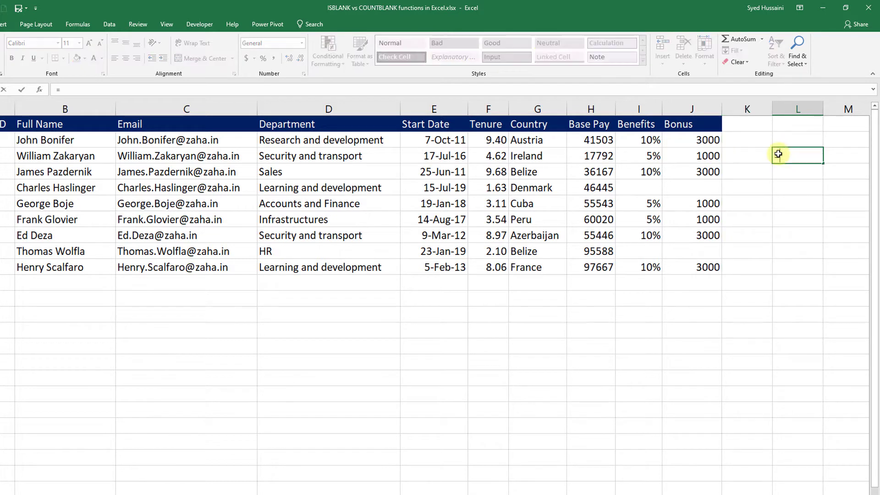
pyautogui.write('count')
pyautogui.press('Down')
pyautogui.press('Down')
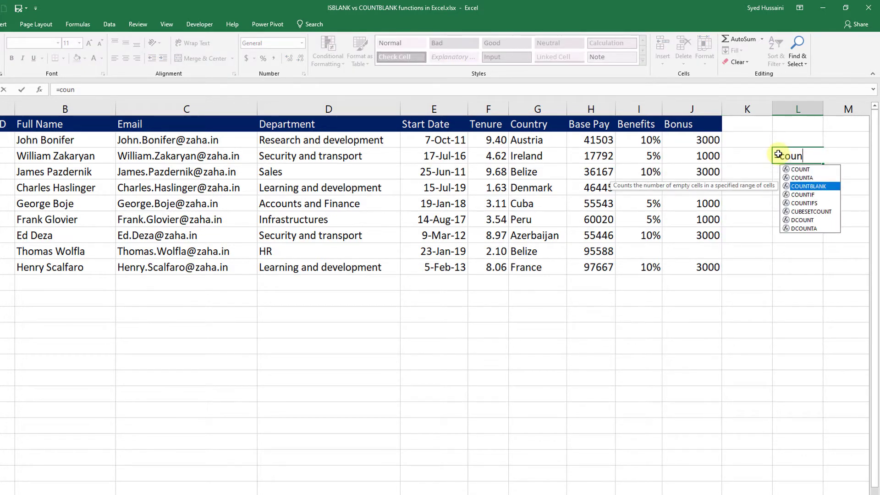
pyautogui.press('Tab')
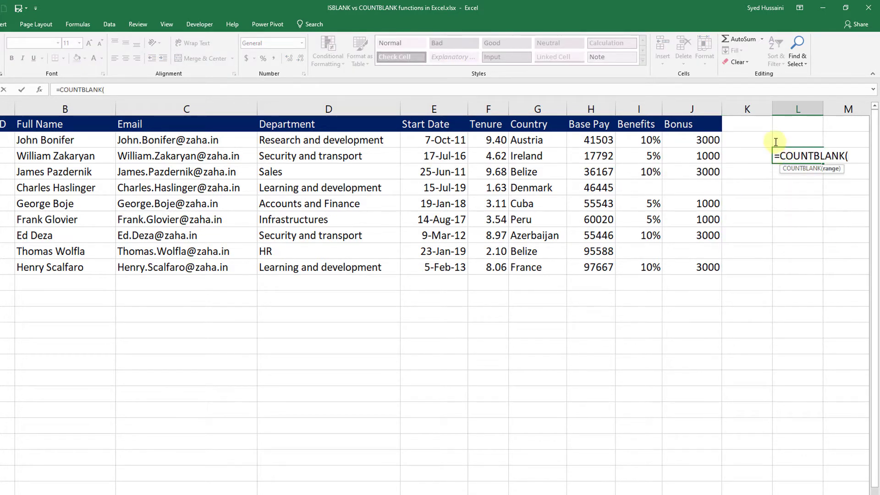
pyautogui.click(705, 107)
pyautogui.press('Return')
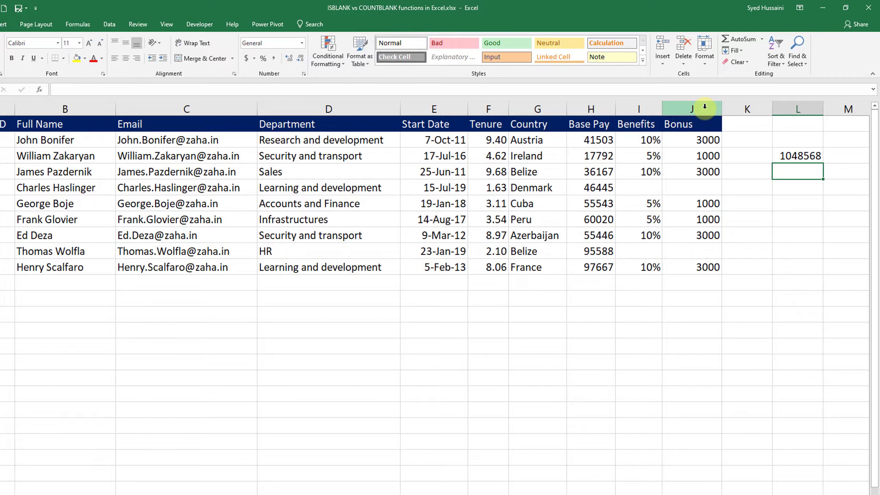
# Step: Rewrite L3 as =COUNTBLANK(J2:J10), which returns 2 blank Bonus cells
pyautogui.press('Up')
pyautogui.write('=count')
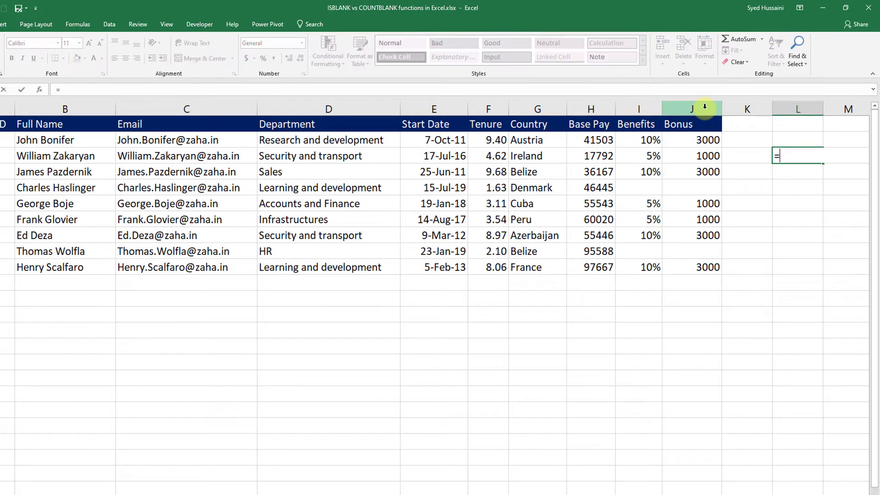
pyautogui.press('Down')
pyautogui.press('Down')
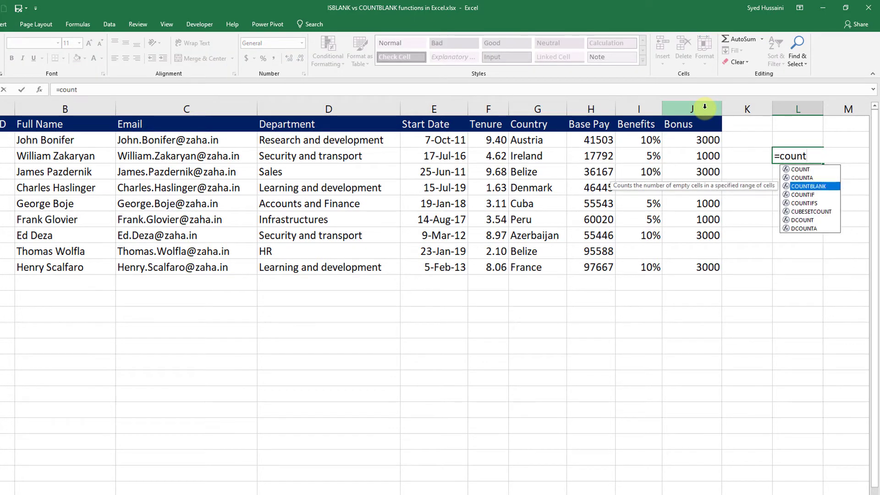
pyautogui.press('Tab')
pyautogui.click(695, 141)
pyautogui.moveTo(694, 158); pyautogui.dragTo(691, 280)
pyautogui.moveTo(690, 139); pyautogui.dragTo(692, 261)
pyautogui.press('Return')
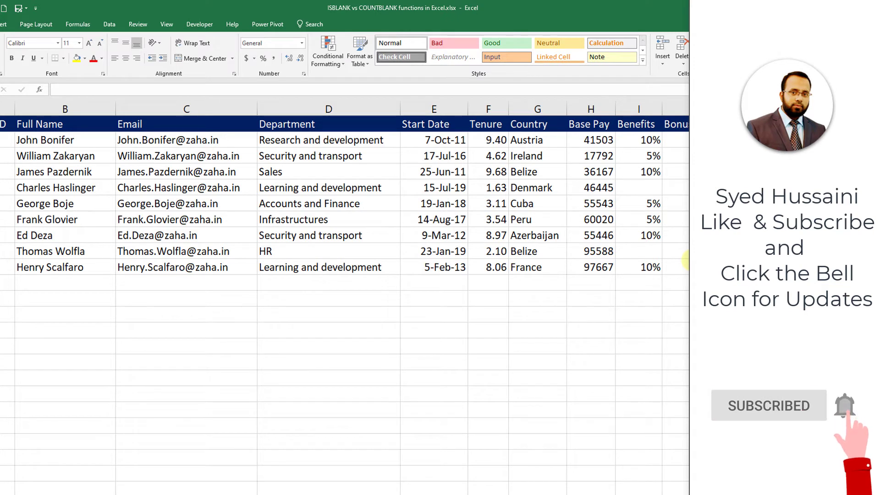
pyautogui.press('Up')
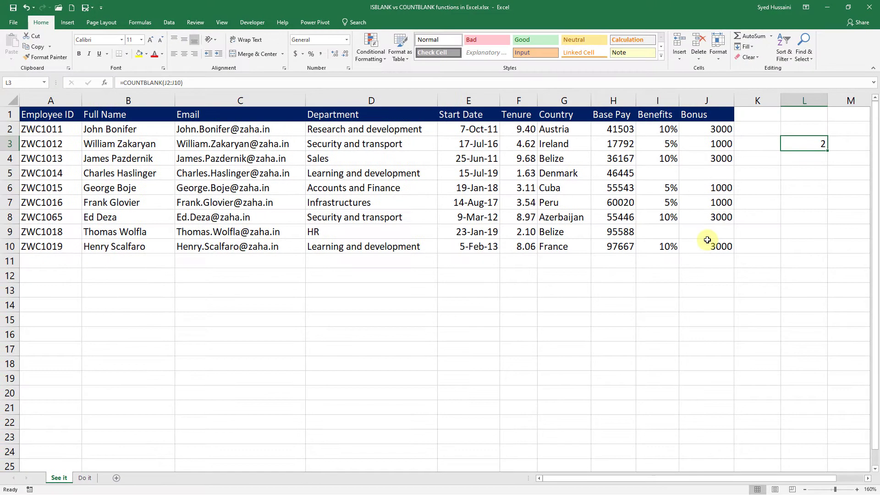
# Step: Delete the COUNTBLANK formula from L3 and place the active cell in the employee data
pyautogui.press('Delete')
pyautogui.click(237, 197)
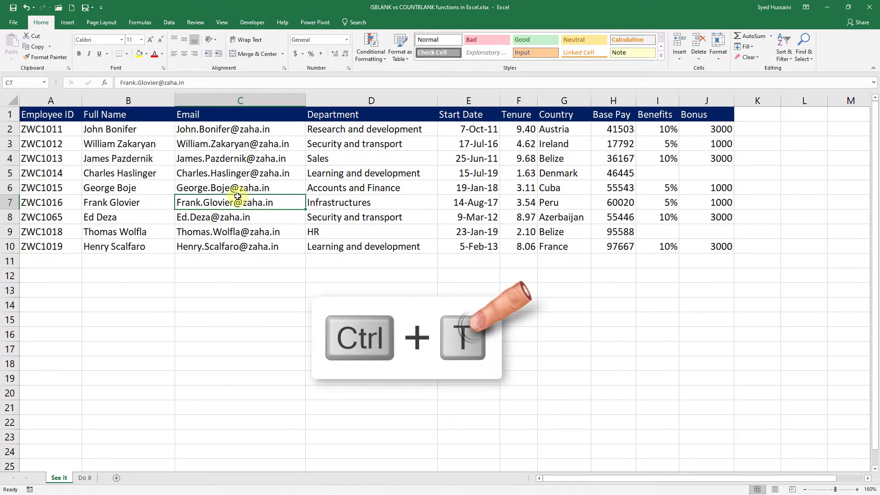
pyautogui.hotkey('ctrl', 't')
pyautogui.press('Escape')
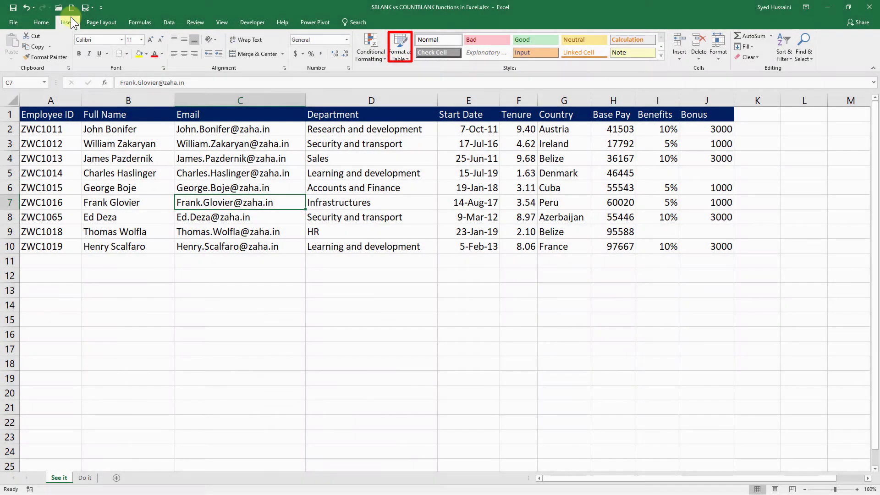
# Step: Convert A1:J10 into a table with headers using Ctrl+T
pyautogui.click(67, 22)
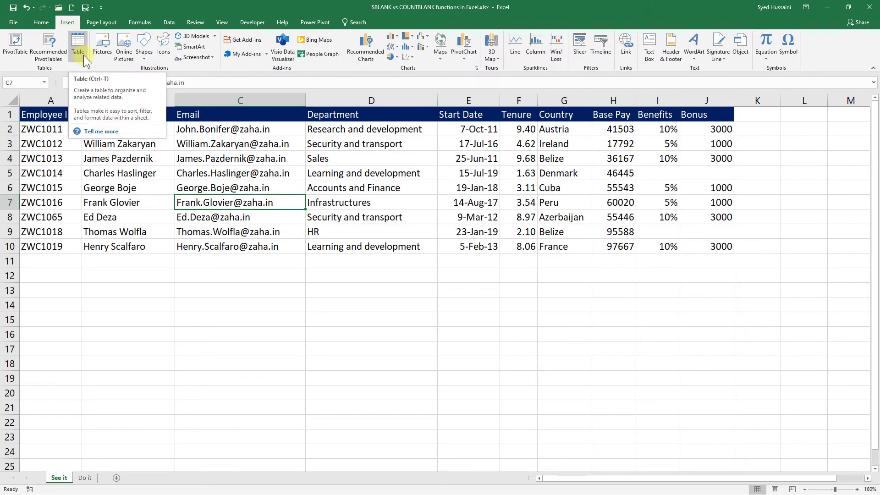
pyautogui.click(272, 226)
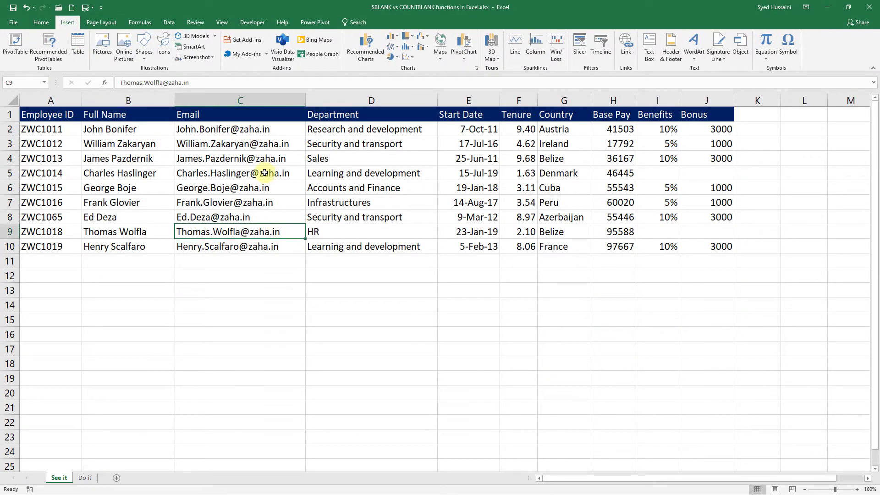
pyautogui.hotkey('ctrl', 't')
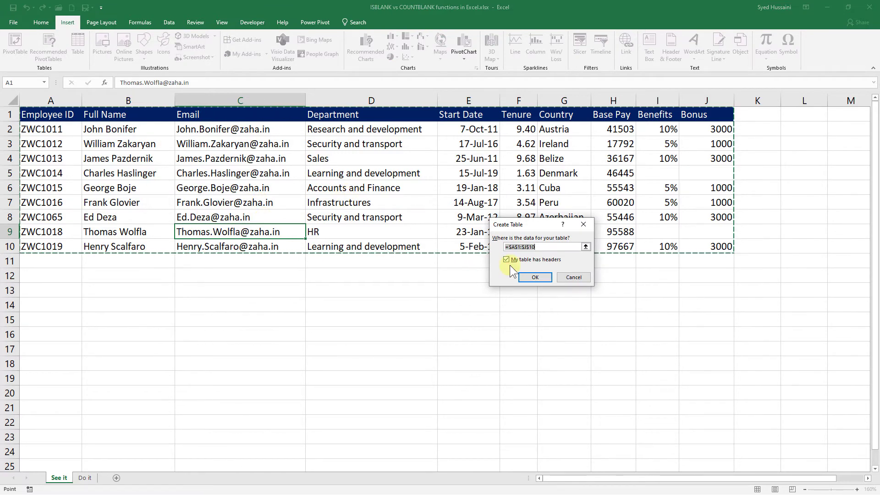
pyautogui.click(533, 277)
pyautogui.click(561, 204)
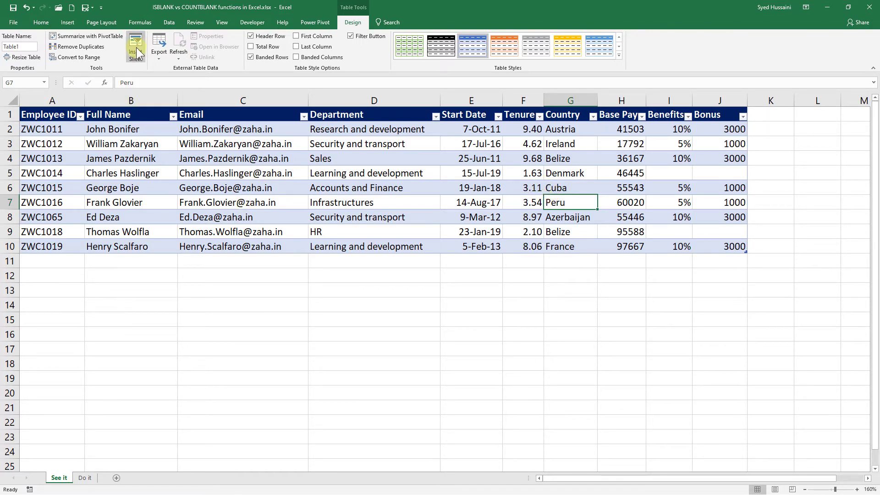
# Step: Rename Table1 to Employees through Name Manager on the Formulas tab
pyautogui.click(141, 22)
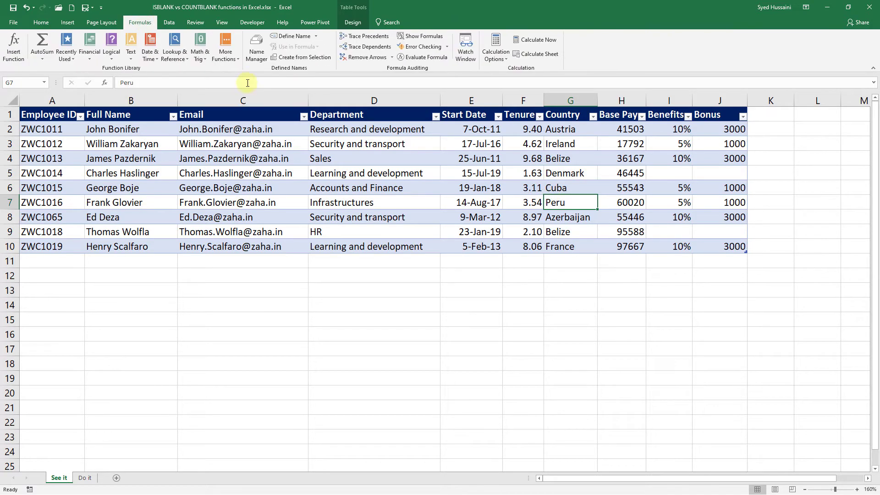
pyautogui.click(257, 55)
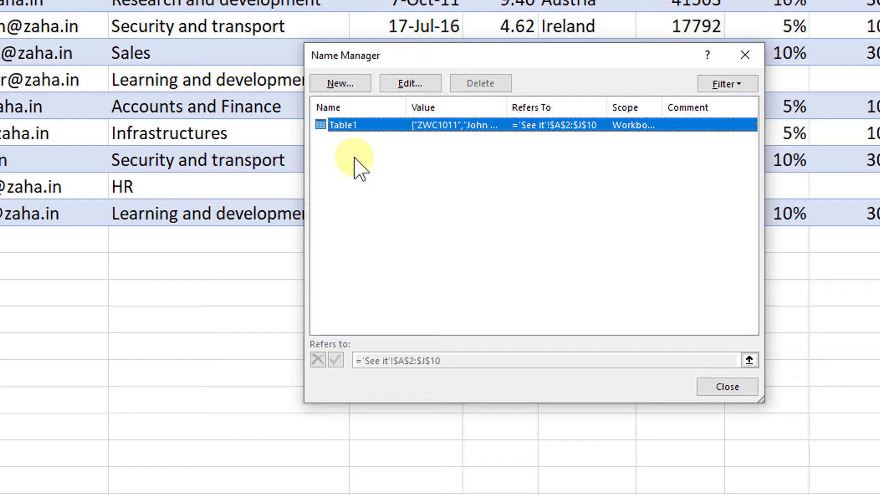
pyautogui.click(406, 87)
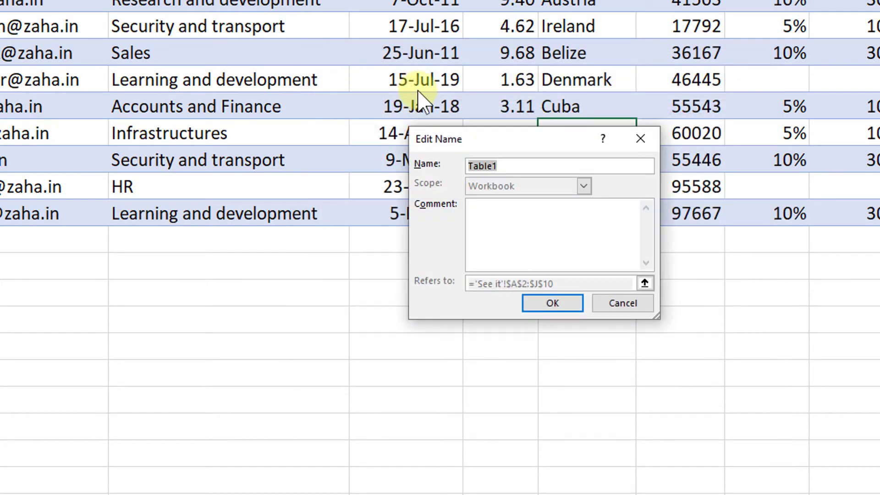
pyautogui.write('Employees')
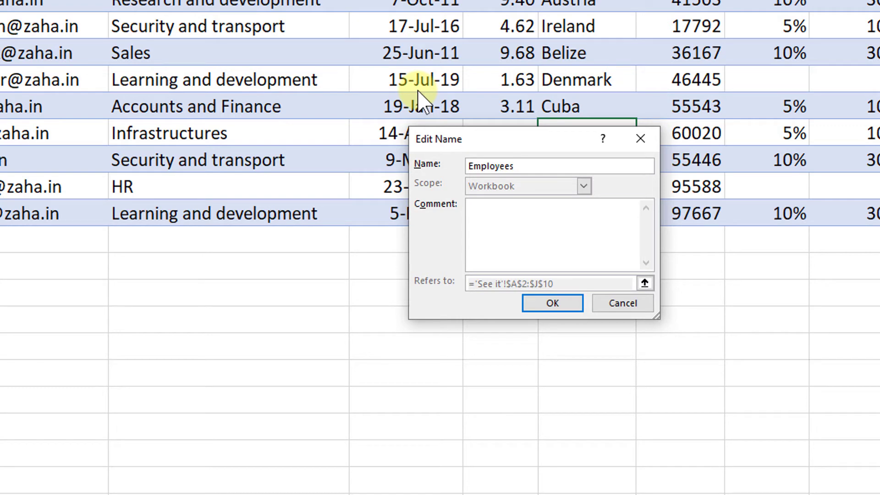
pyautogui.click(553, 303)
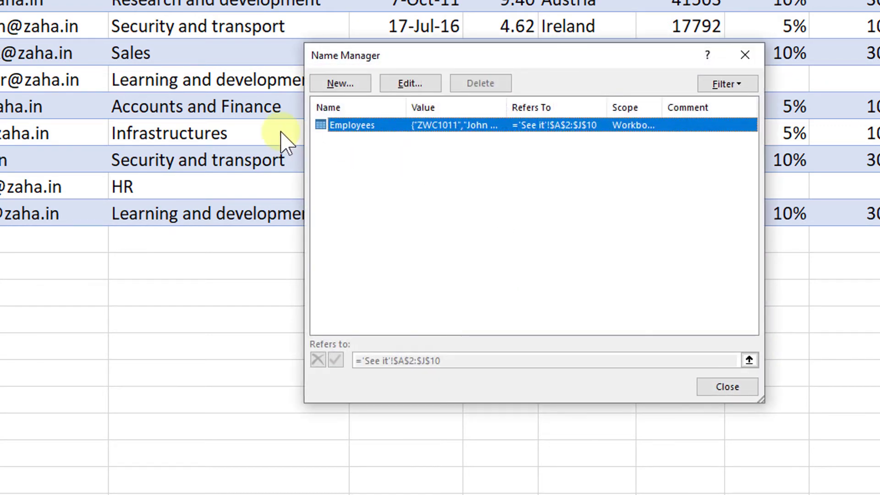
pyautogui.click(715, 389)
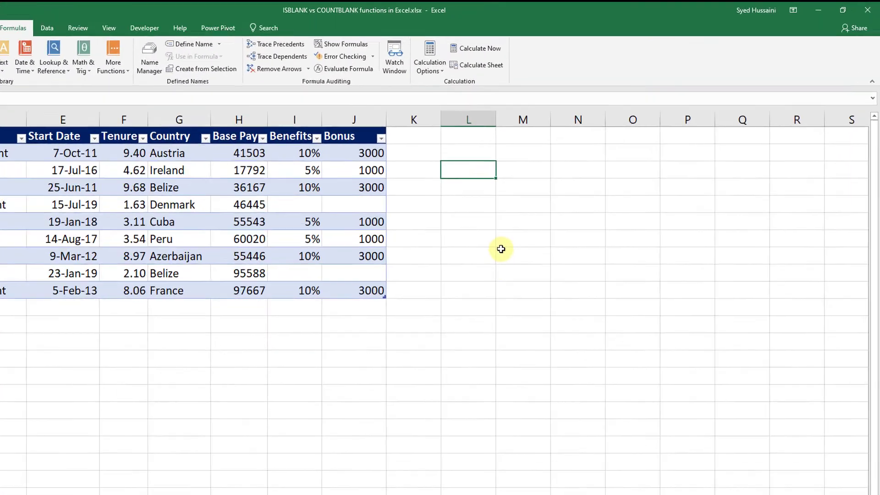
# Step: Enter =COUNTBLANK(Employees[Bonus]) in L3 with autocomplete, returning 2
pyautogui.write('=')
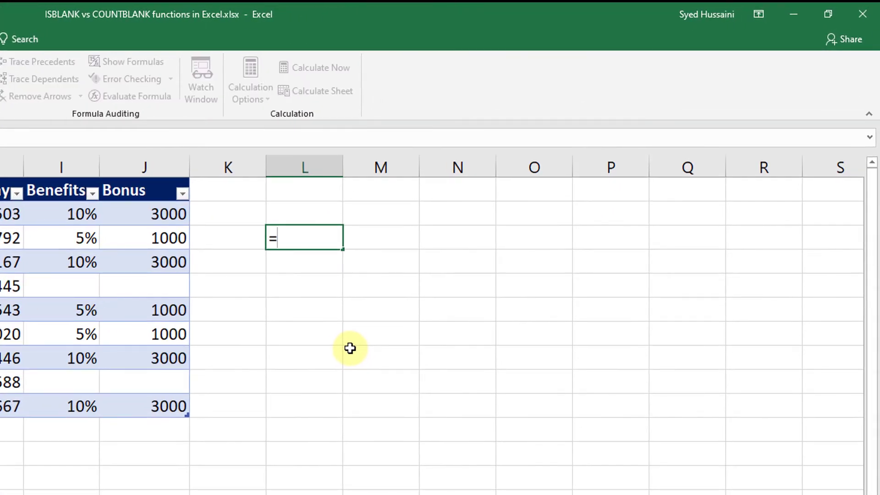
pyautogui.write('count')
pyautogui.press('Down')
pyautogui.press('Down')
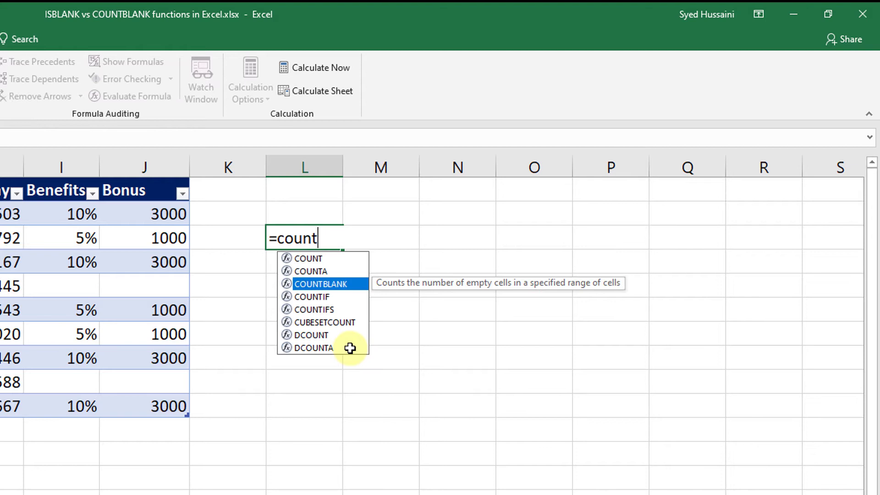
pyautogui.press('Tab')
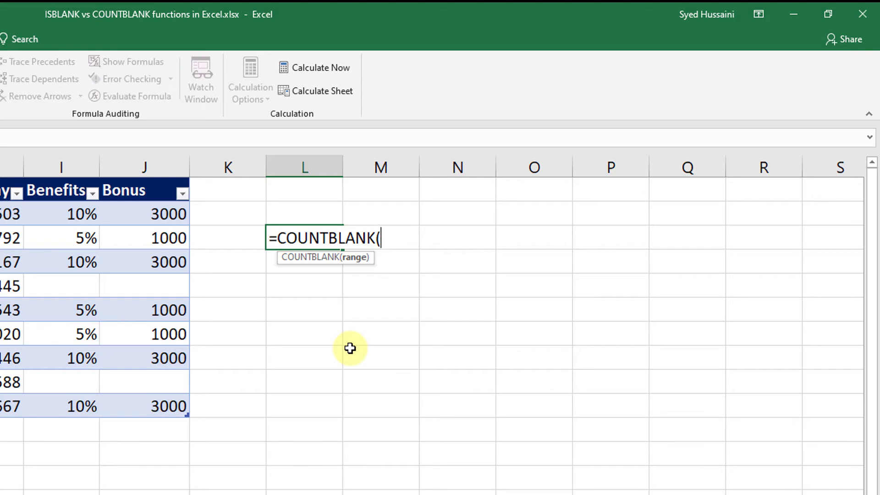
pyautogui.write('e')
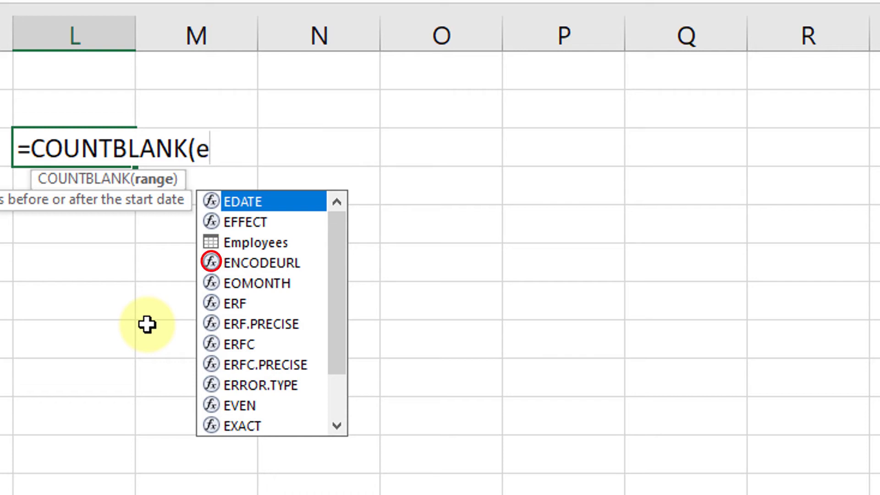
pyautogui.press('Down')
pyautogui.press('Down')
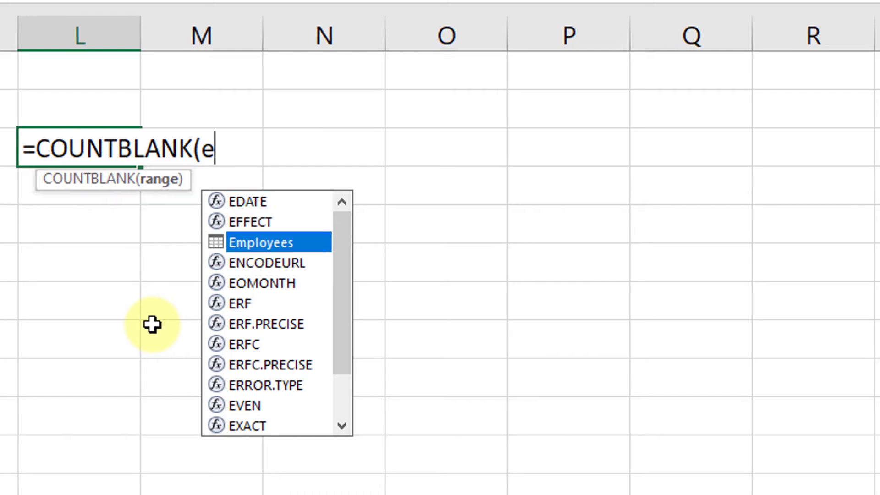
pyautogui.press('Tab')
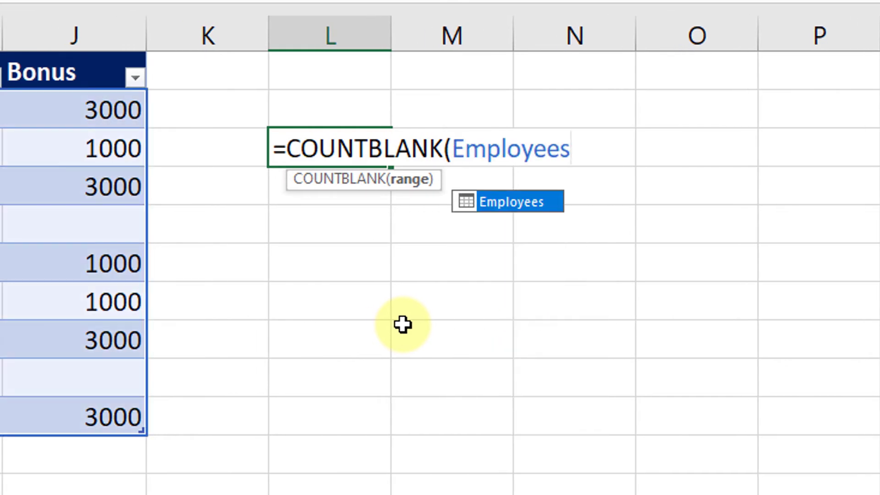
pyautogui.write('[')
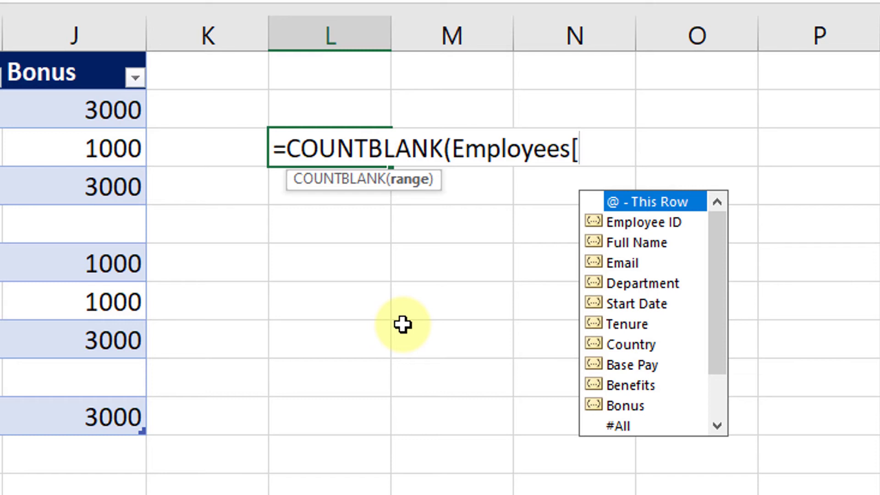
pyautogui.press('Down')
pyautogui.press('Down')
pyautogui.press('Down')
pyautogui.press('Down')
pyautogui.press('Down')
pyautogui.press('Down')
pyautogui.press('Down')
pyautogui.press('Down')
pyautogui.press('Down')
pyautogui.press('Down')
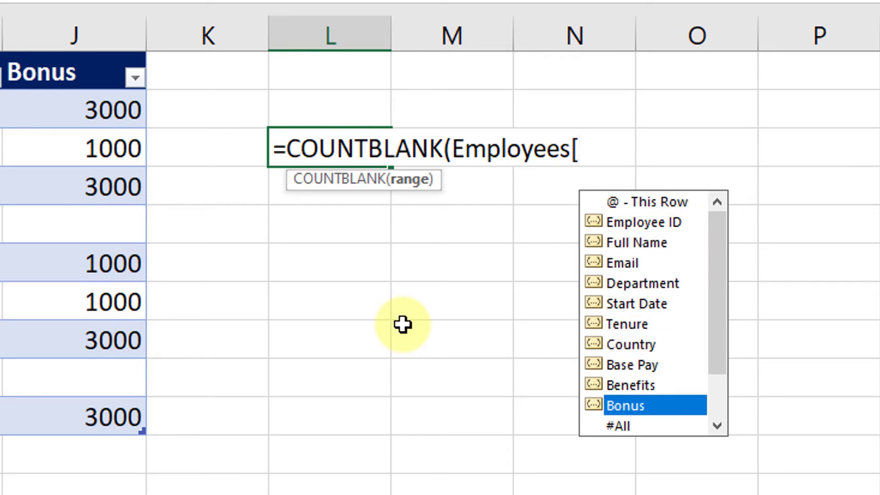
pyautogui.press('Tab')
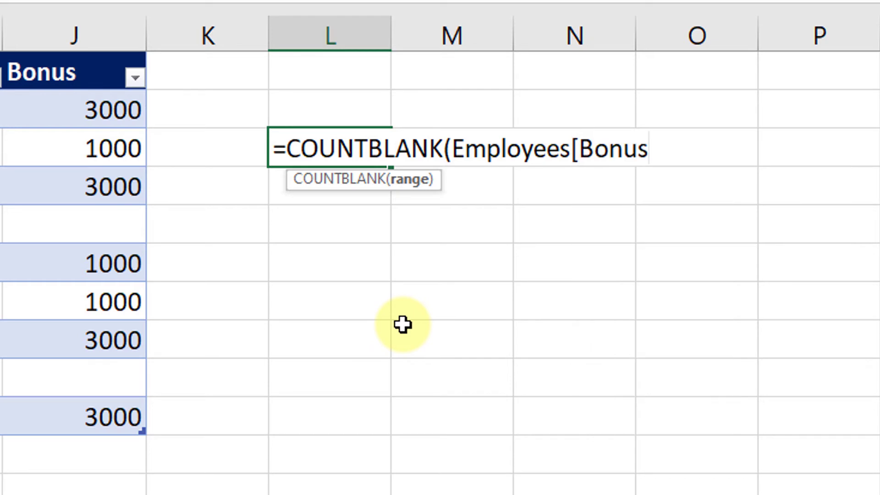
pyautogui.write('])')
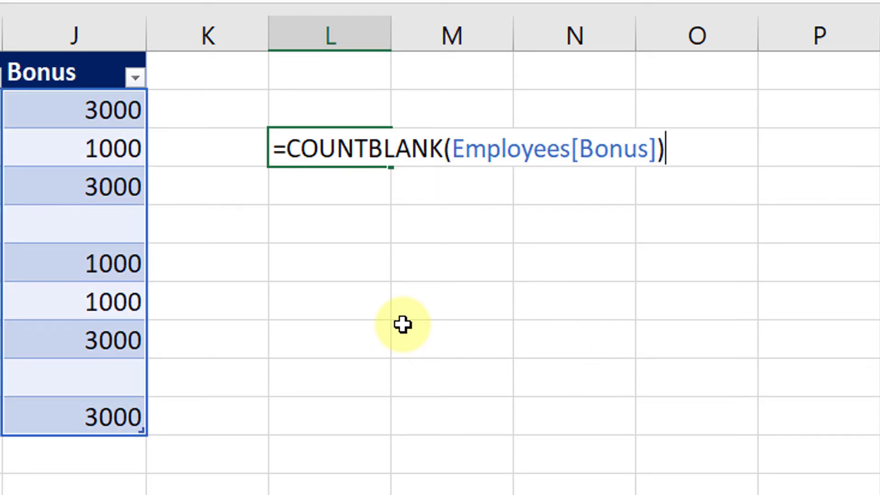
pyautogui.press('Return')
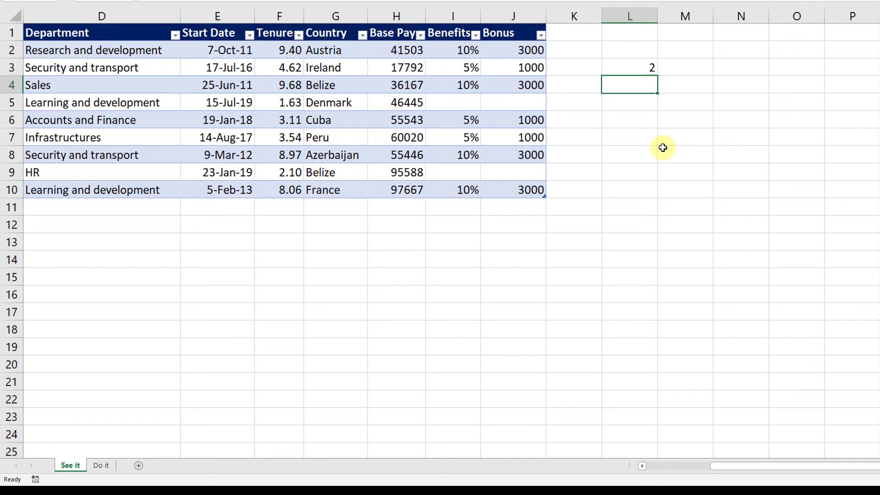
# Step: Add table row 11 with ID zwc, clear its auto-filled Tenure and Bonus, and check L3 shows 3
pyautogui.click(510, 208)
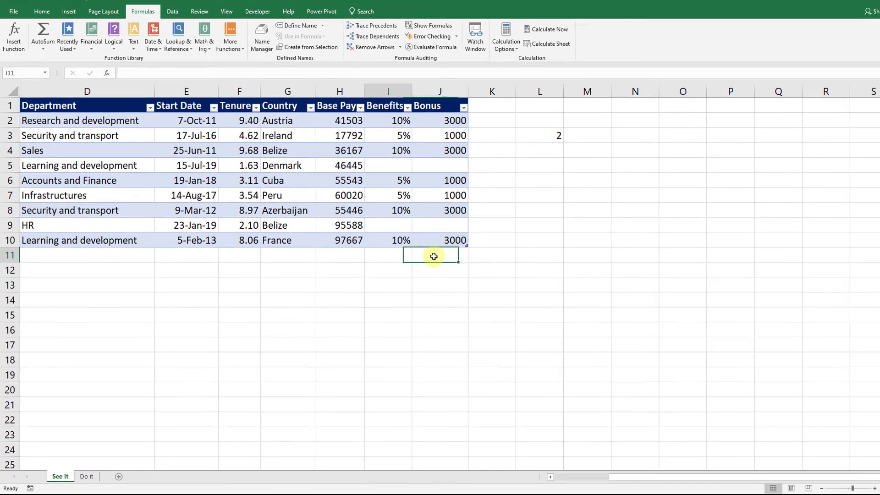
pyautogui.press('Home')
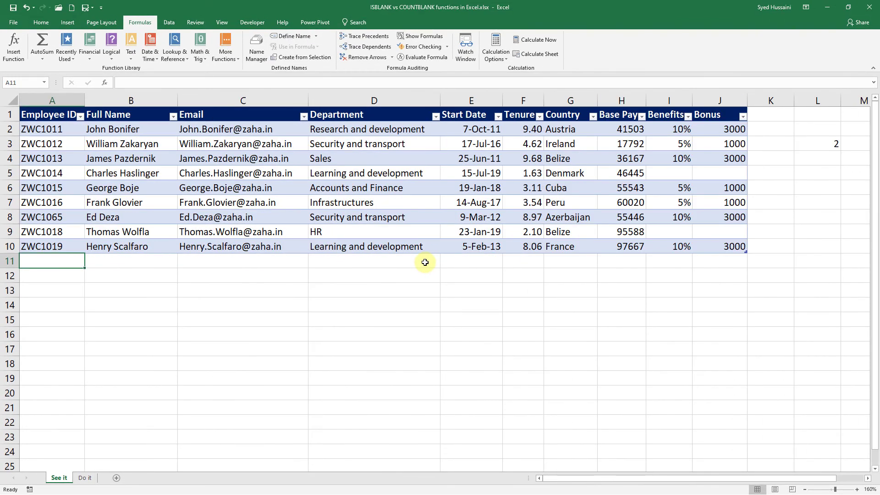
pyautogui.write('zwc')
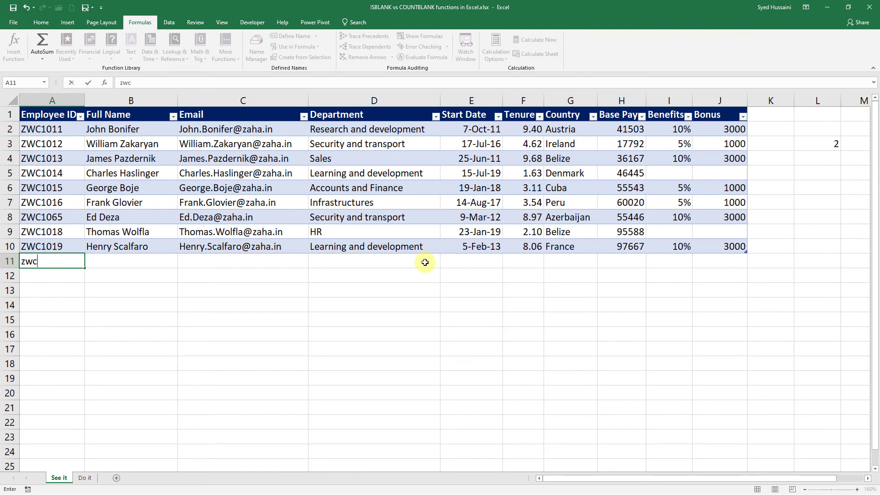
pyautogui.press('Return')
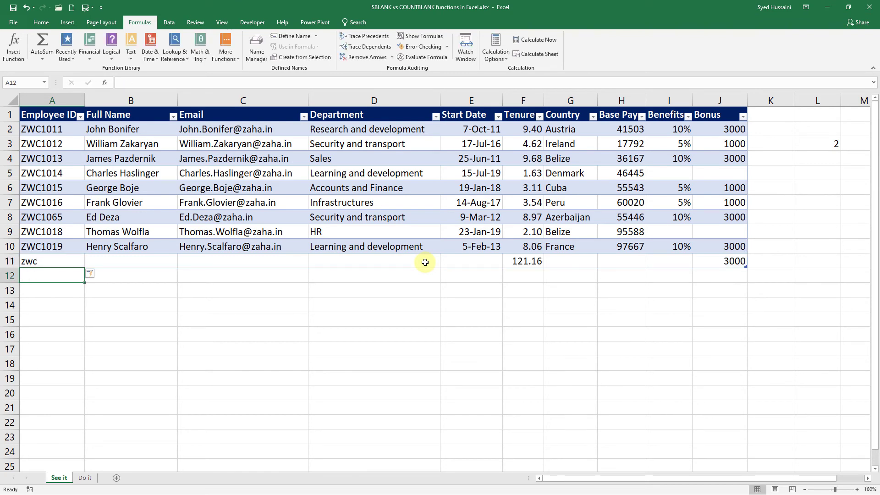
pyautogui.click(520, 265)
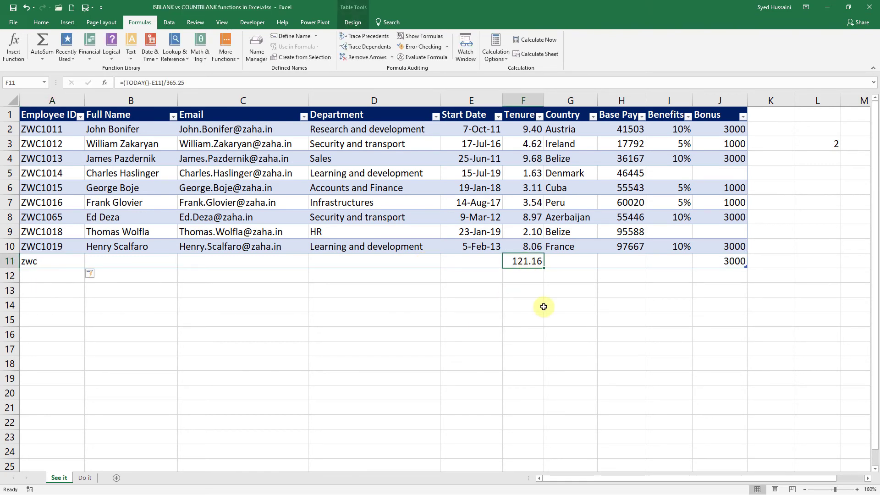
pyautogui.press('Delete')
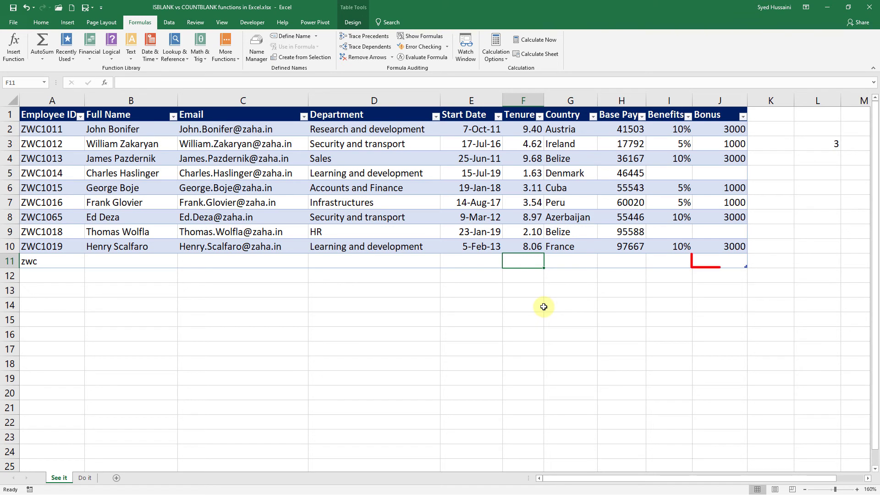
pyautogui.click(823, 148)
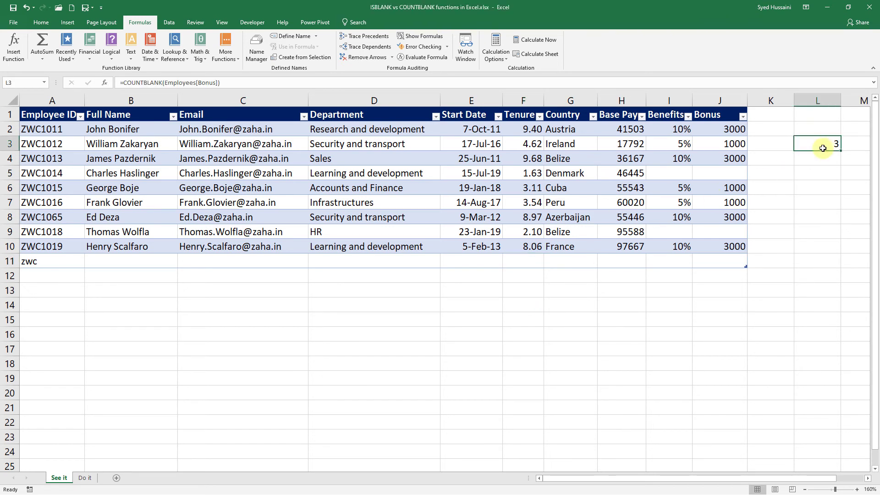